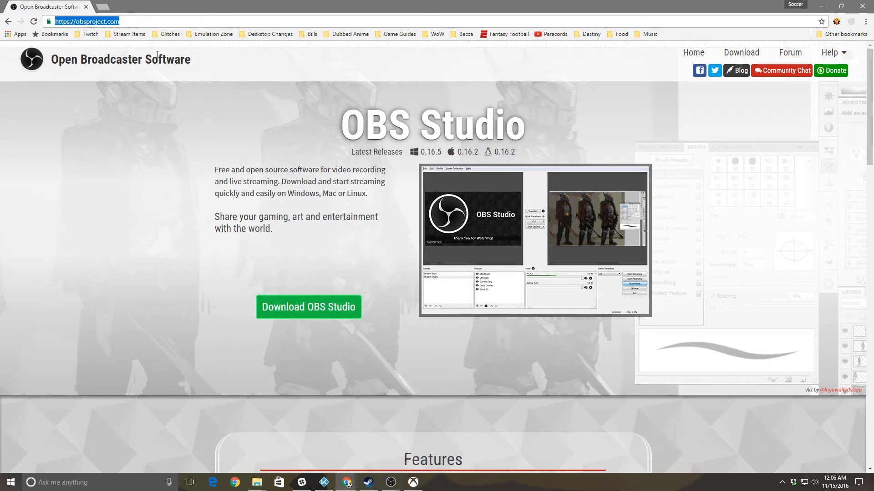
Clear the address-bar selection on the obsproject.com OBS Studio download page
{"action": "left_click", "coordinate": [272, 207]}
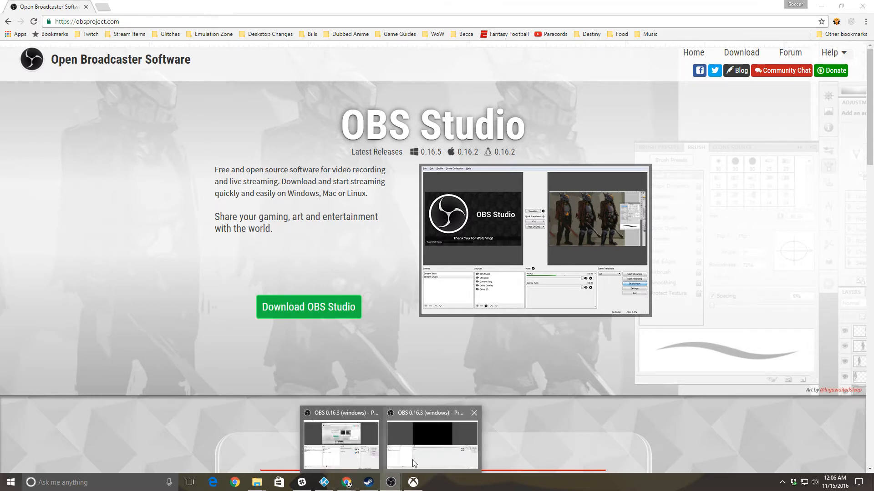
Bring OBS Studio forward and cancel adding a new scene named 'Whatever you want'
{"action": "left_click", "coordinate": [413, 458]}
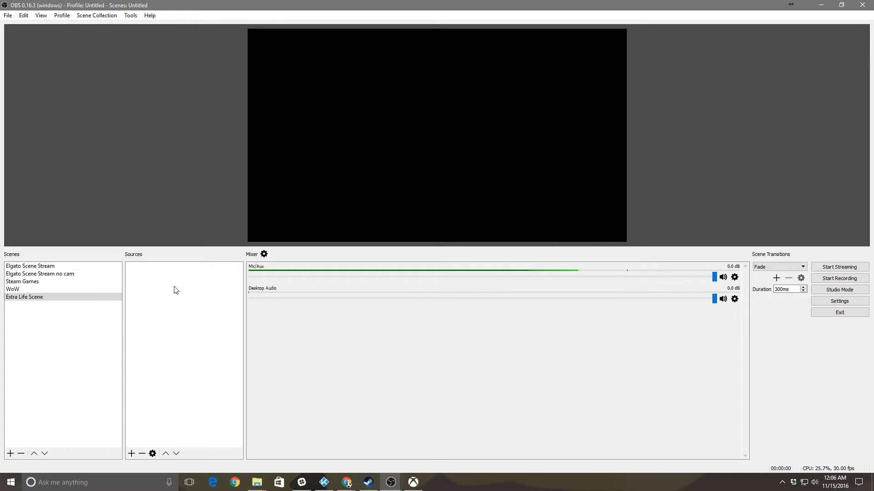
{"action": "right_click", "coordinate": [32, 299]}
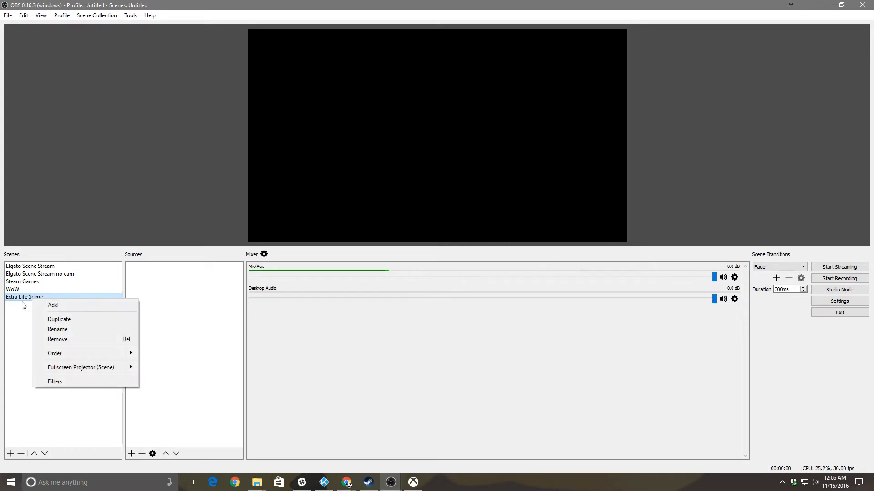
{"action": "left_click", "coordinate": [49, 305]}
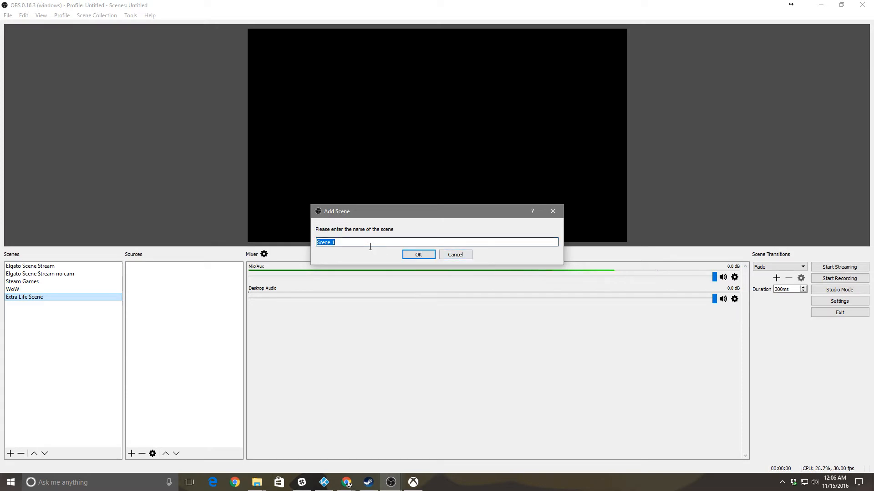
{"action": "type", "text": "W"}
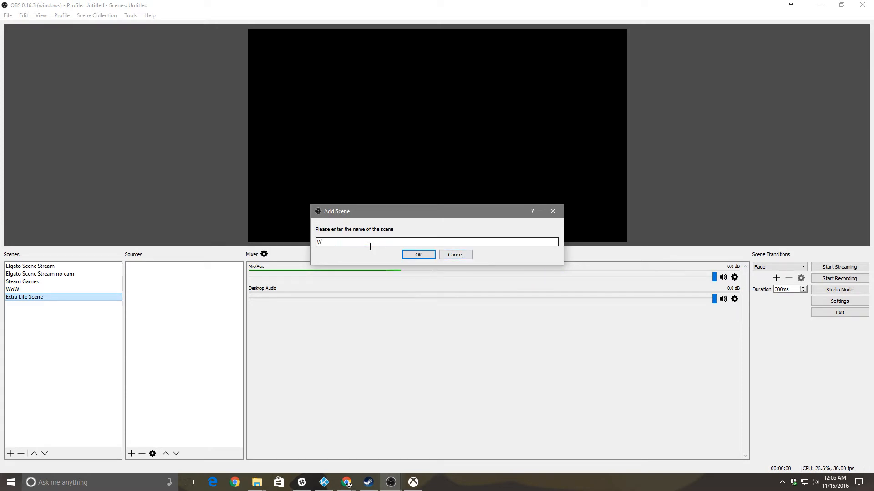
{"action": "type", "text": "hatever y"}
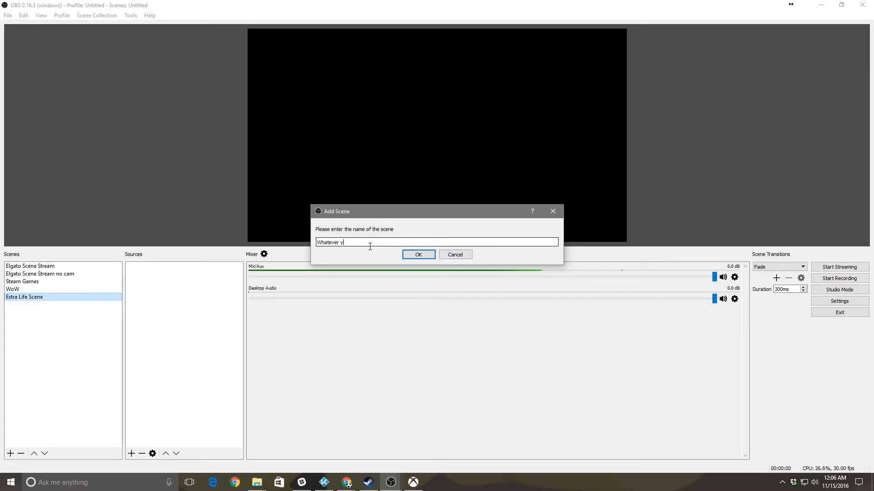
{"action": "type", "text": "ou want to"}
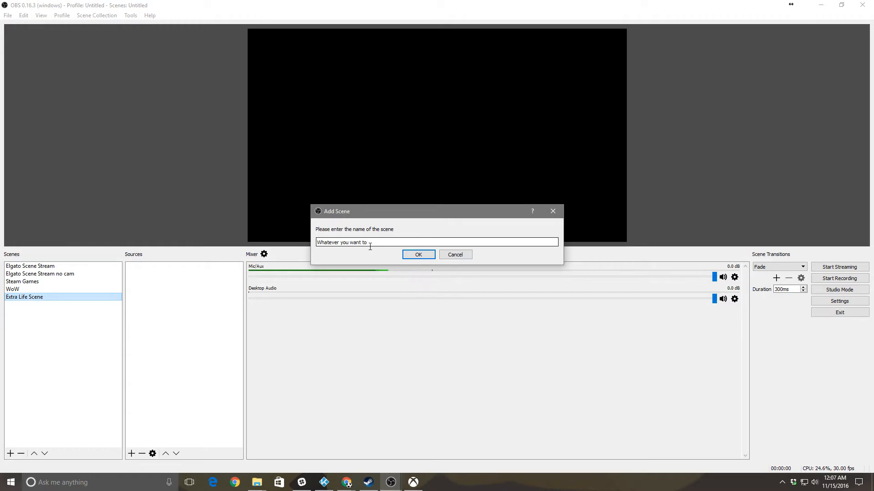
{"action": "left_click", "coordinate": [455, 258]}
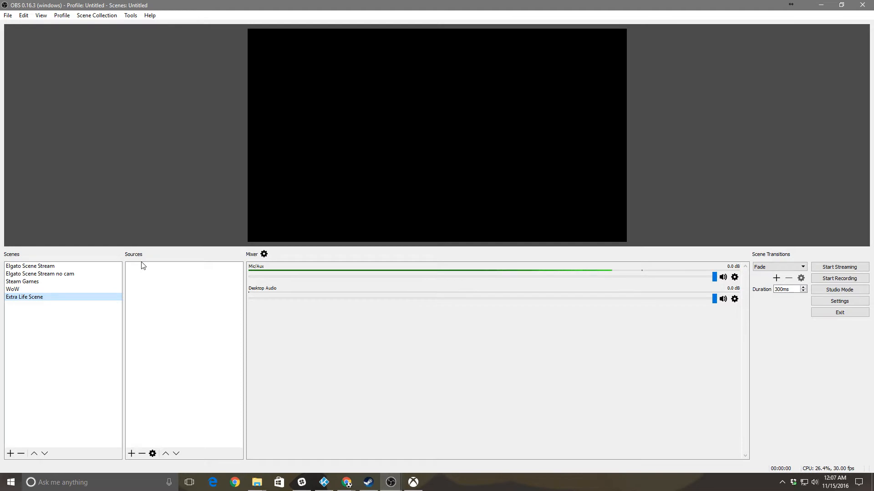
{"action": "right_click", "coordinate": [144, 277]}
Add a Display Capture source named Your Monitor to the Extra Life Scene
{"action": "mouse_move", "coordinate": [170, 287]}
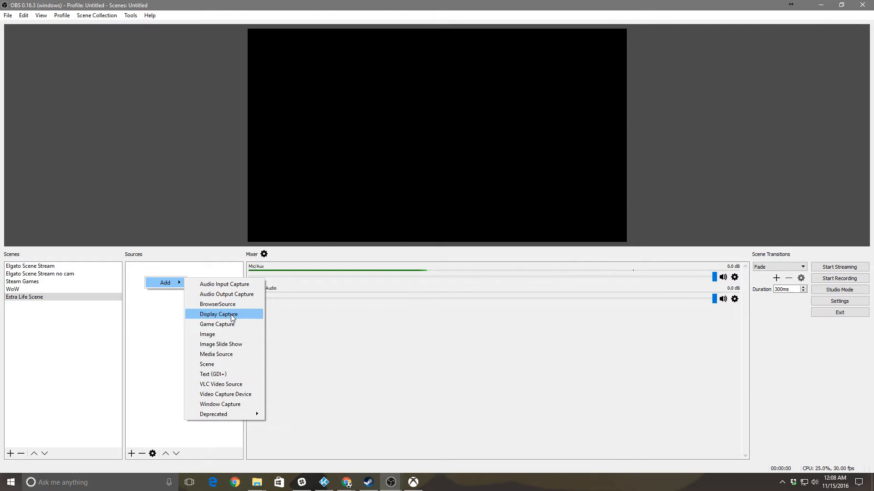
{"action": "left_click", "coordinate": [230, 315]}
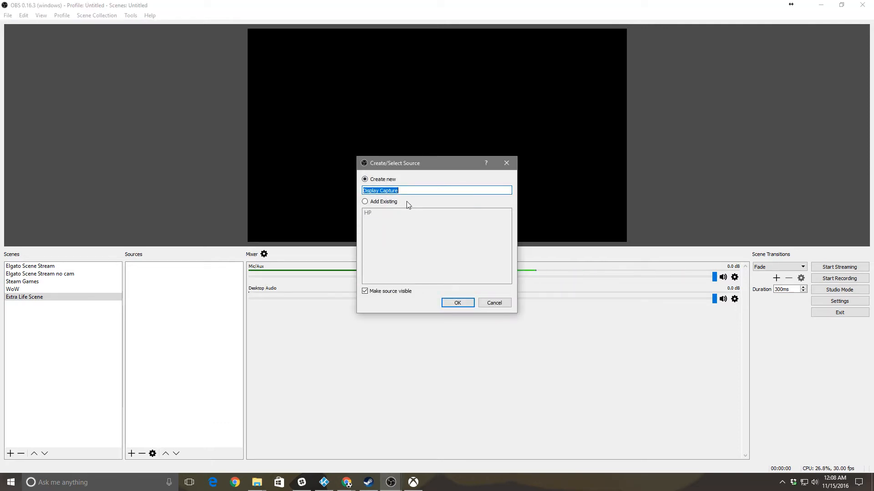
{"action": "type", "text": "Your M"}
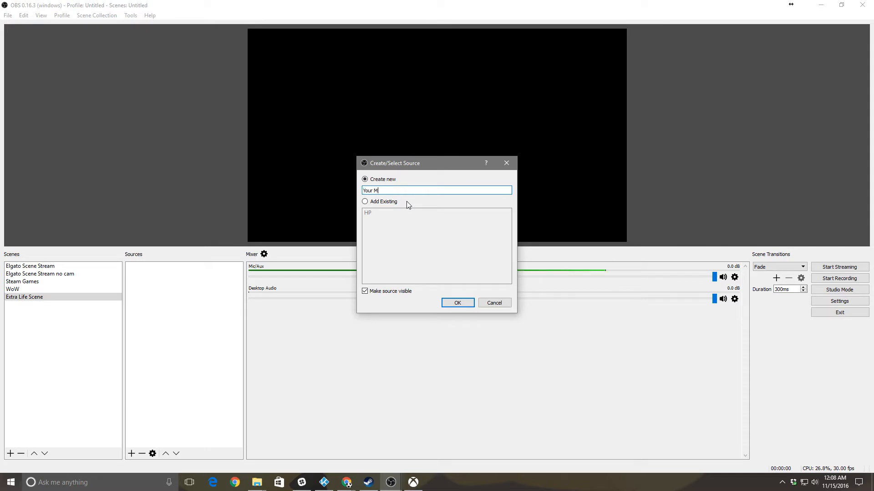
{"action": "type", "text": "ono"}
{"action": "type", "text": "tor"}
{"action": "left_click", "coordinate": [450, 301]}
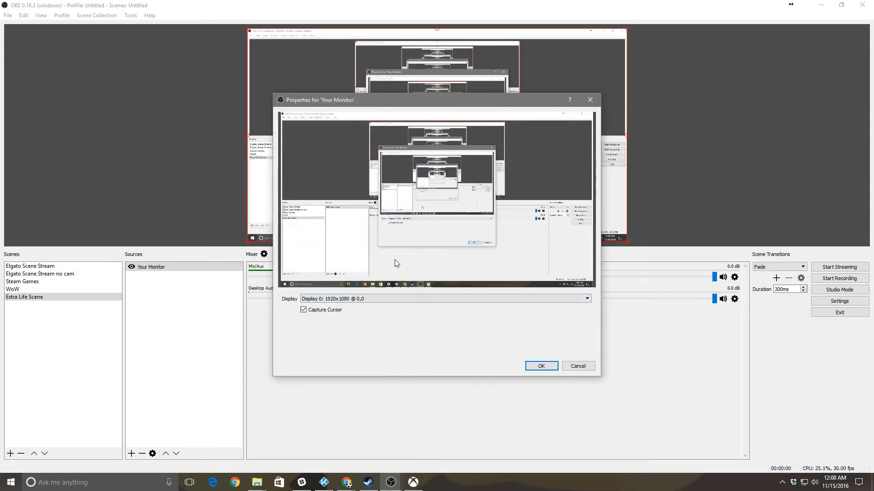
Switch the Your Monitor capture from Display 0 to Display 1, then bring up the Xbox app
{"action": "left_click", "coordinate": [396, 300]}
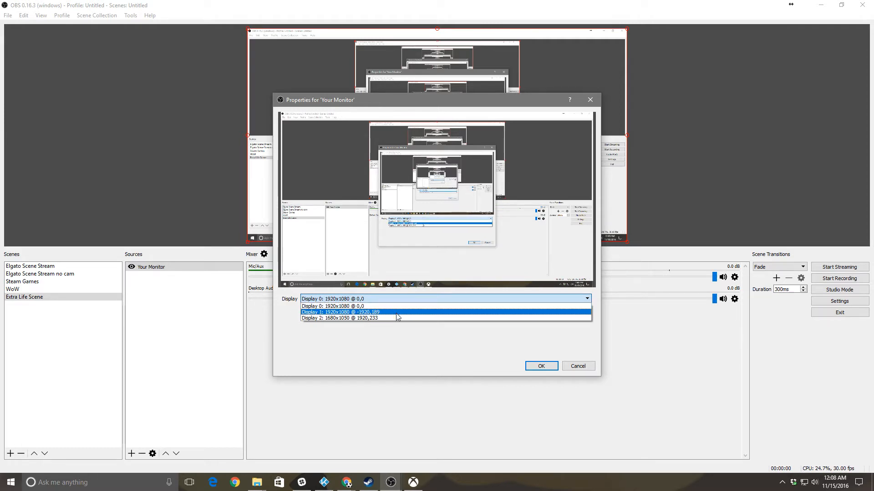
{"action": "left_click", "coordinate": [396, 313]}
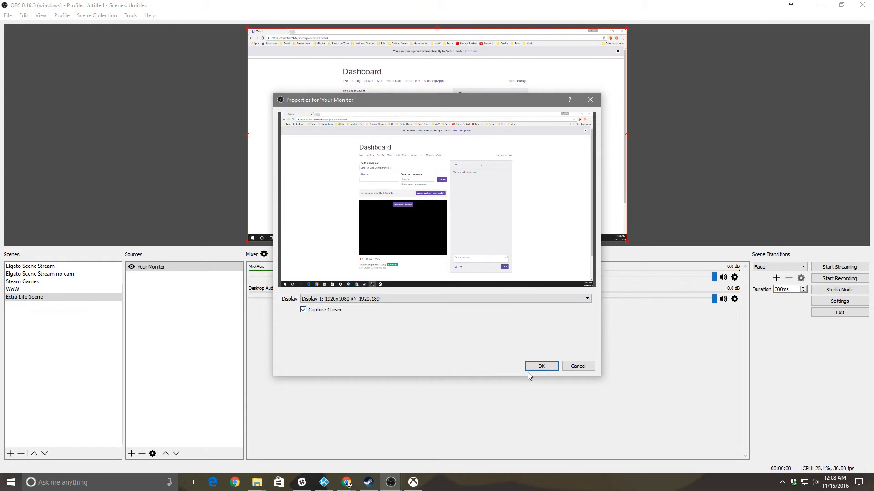
{"action": "left_click", "coordinate": [542, 366]}
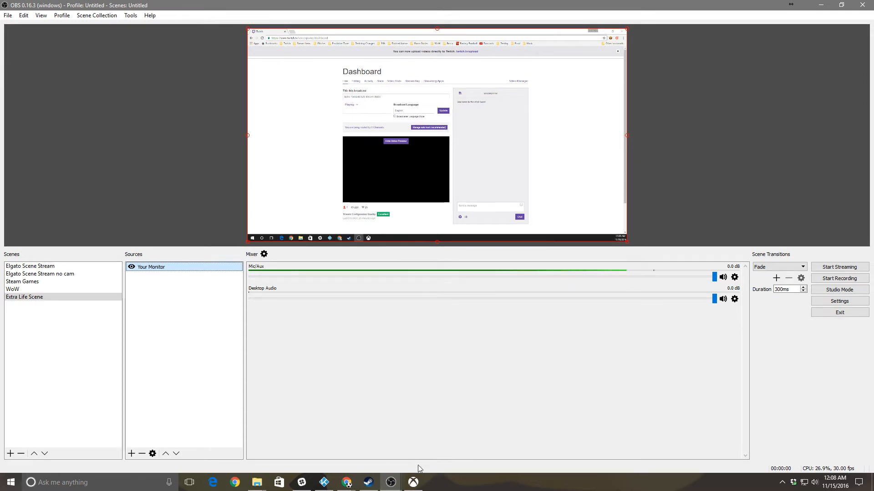
{"action": "left_click", "coordinate": [413, 482]}
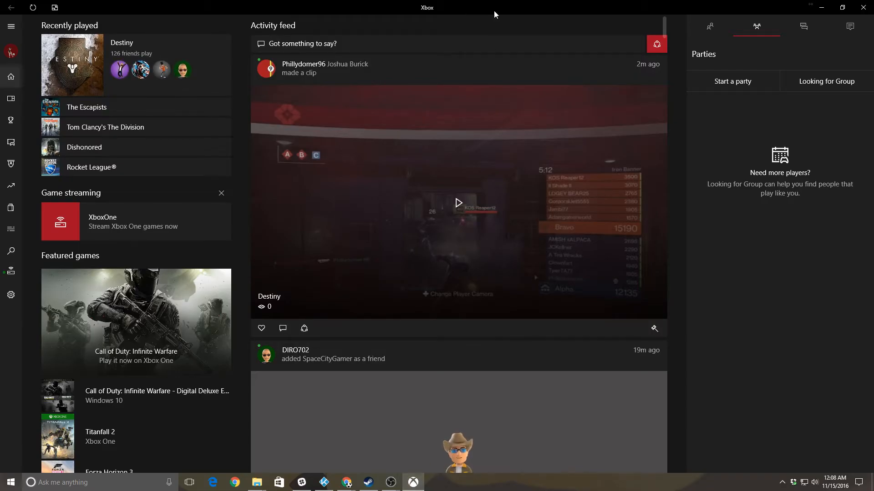
Move the Xbox app onto the captured monitor and start streaming the Xbox One from the Connection page
{"action": "left_click_drag", "start_coordinate": [494, 10], "coordinate": [0, 200]}
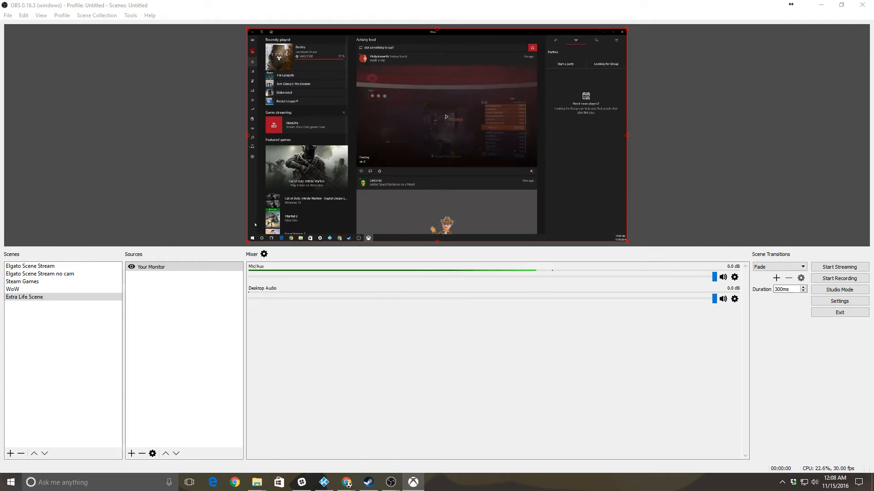
{"action": "left_click", "coordinate": [252, 238]}
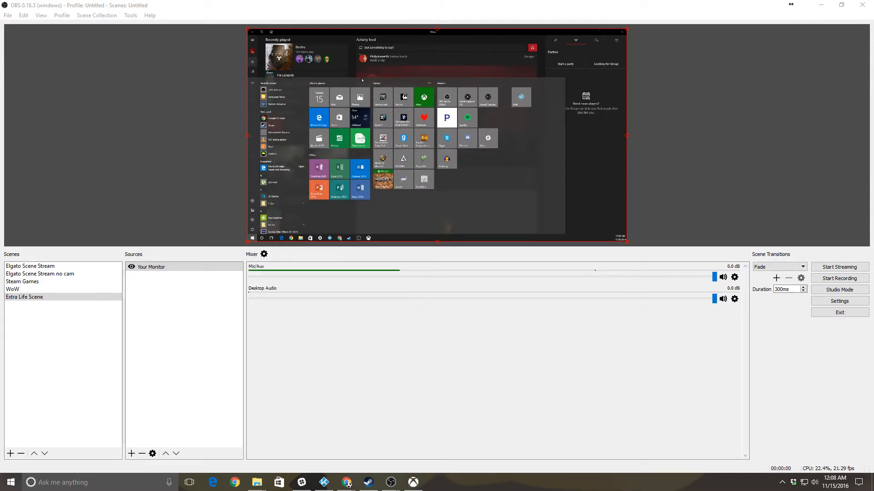
{"action": "left_click", "coordinate": [332, 58]}
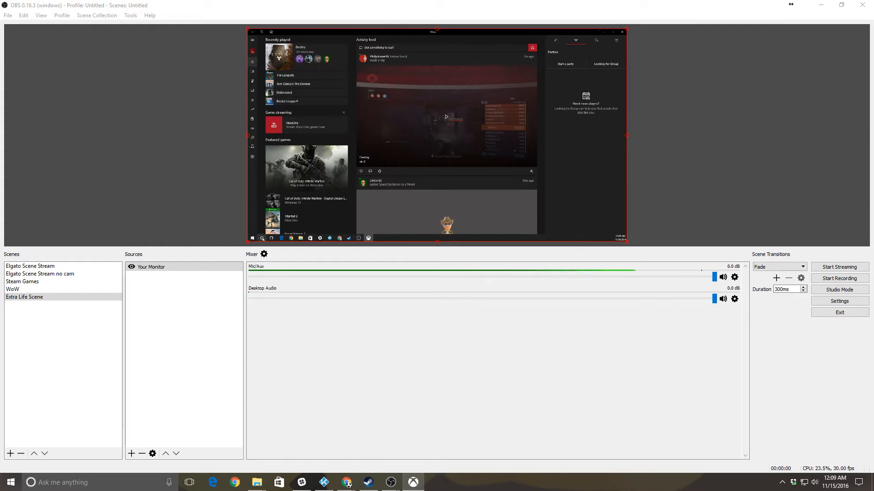
{"action": "left_click", "coordinate": [252, 148]}
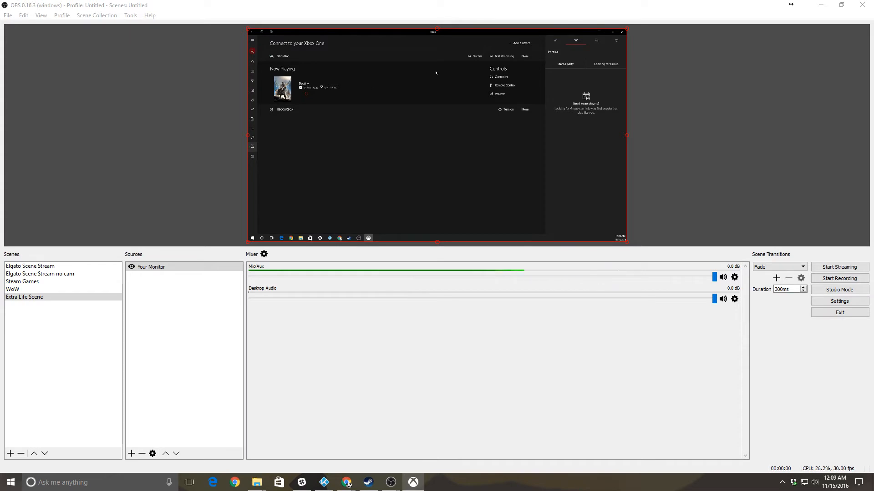
{"action": "left_click", "coordinate": [476, 56]}
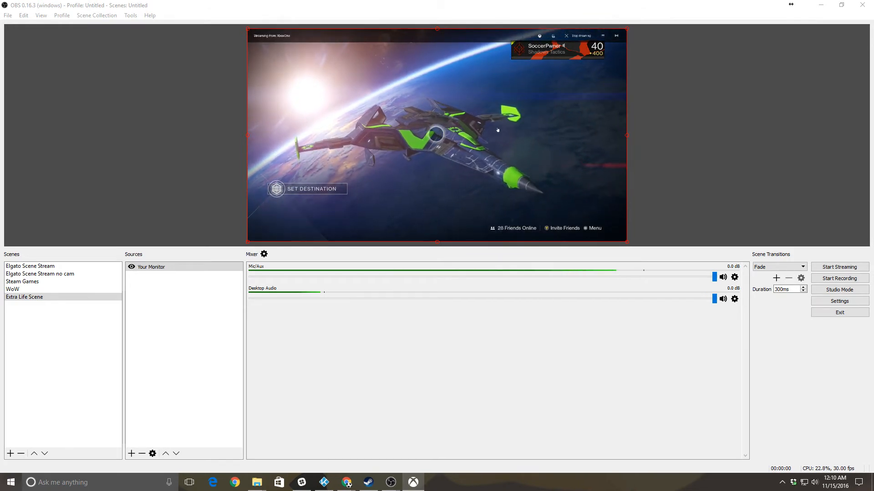
Add a Browser Source named 'Extra Life Overlay' to the Extra Life Scene
{"action": "right_click", "coordinate": [150, 281]}
{"action": "mouse_move", "coordinate": [171, 290]}
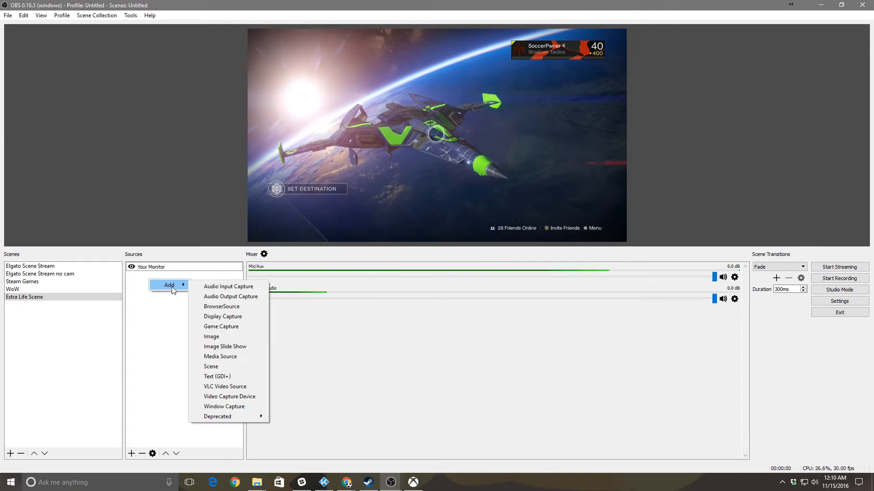
{"action": "left_click", "coordinate": [239, 307]}
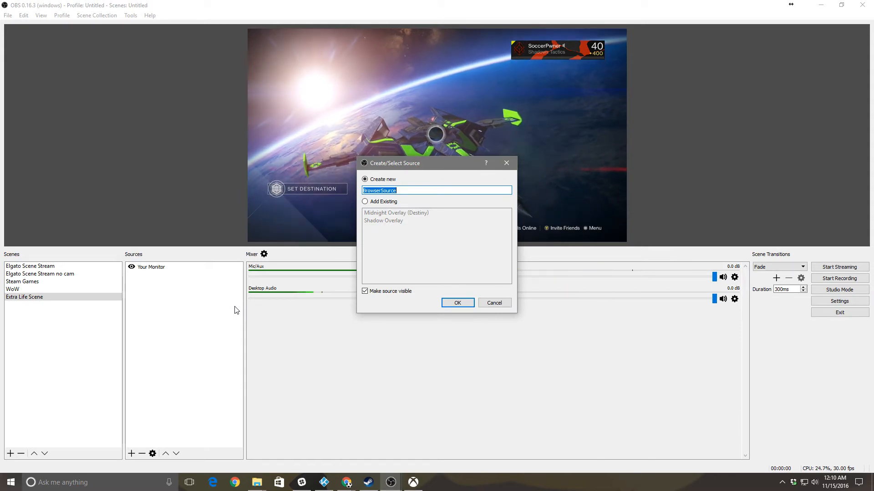
{"action": "type", "text": "Extr"}
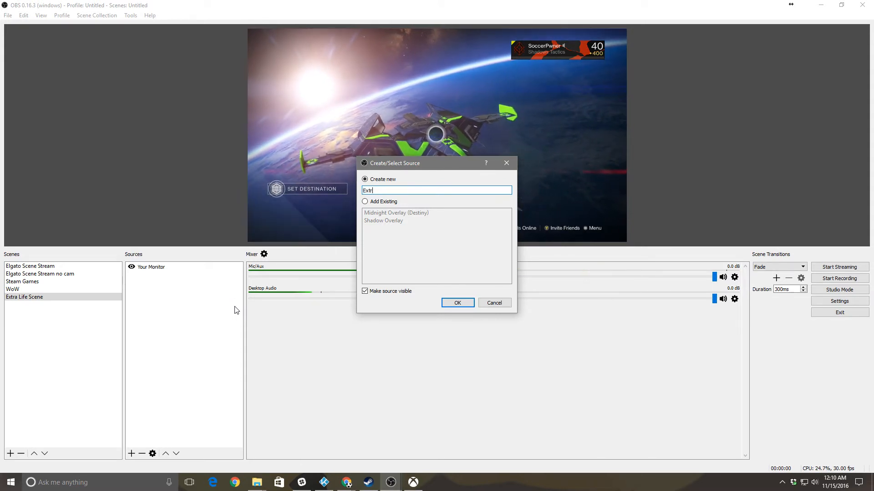
{"action": "type", "text": "a Life O"}
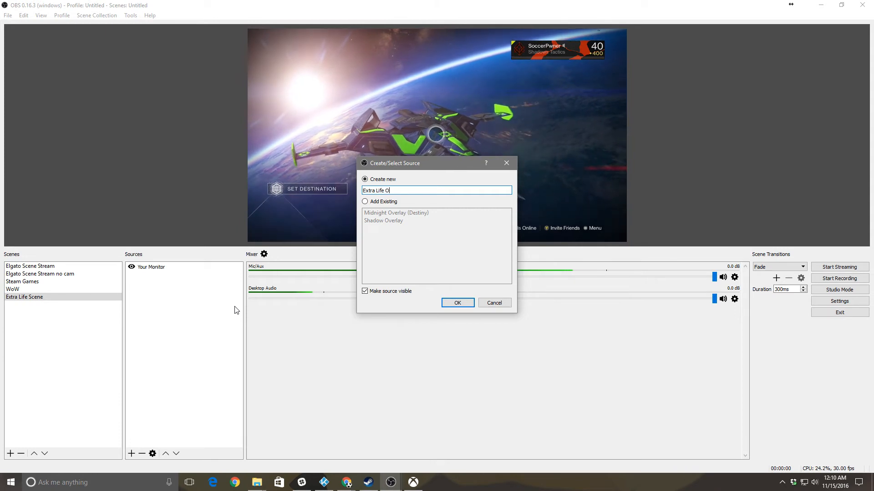
{"action": "type", "text": "verlay"}
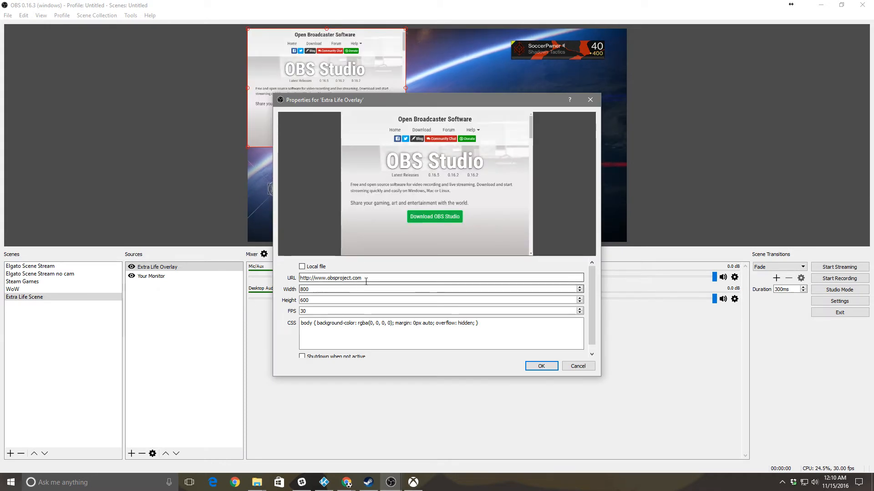
Set the Extra Life Overlay to the pasted streampro.io overlay URL at 1920×1080
{"action": "left_click_drag", "start_coordinate": [366, 282], "coordinate": [289, 274]}
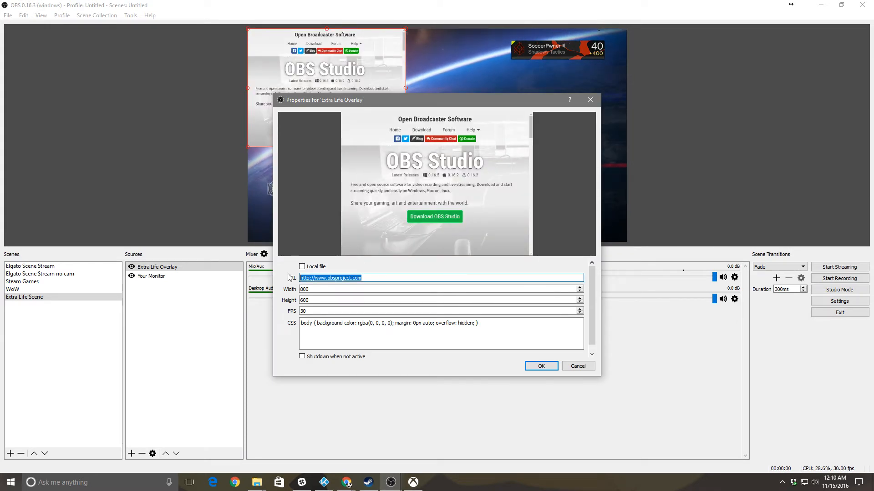
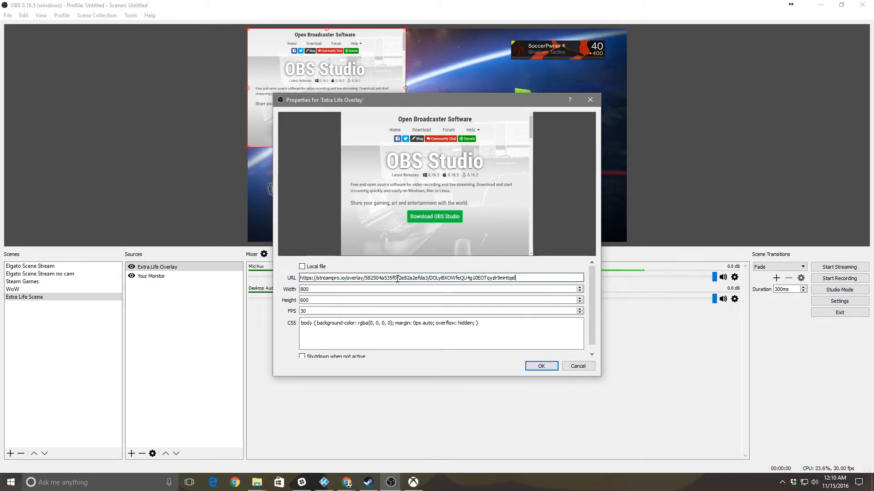
{"action": "key", "text": "Tab"}
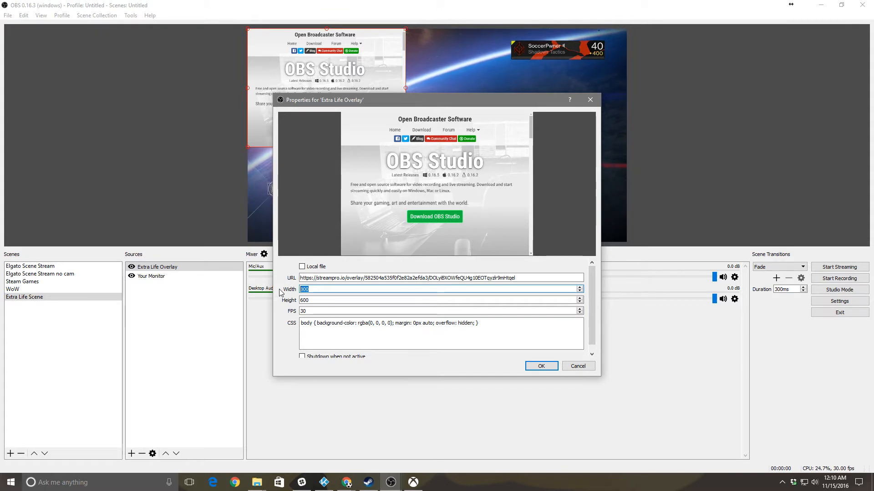
{"action": "type", "text": "1920"}
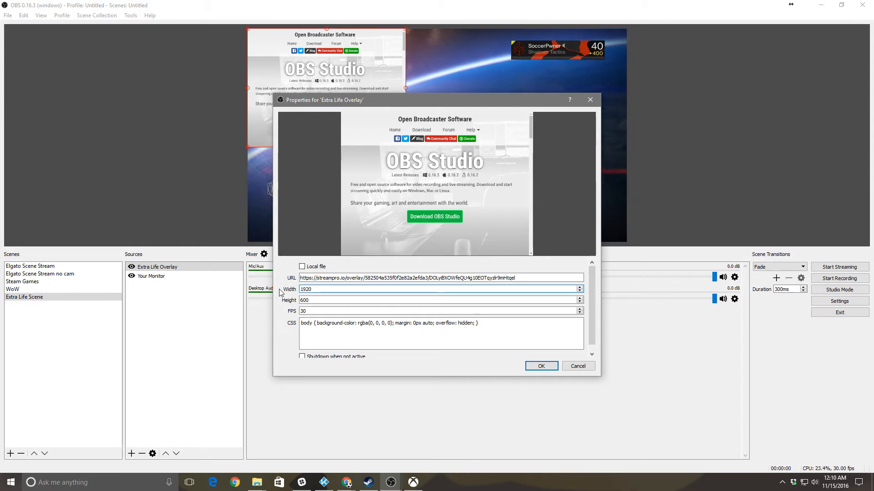
{"action": "key", "text": "Tab"}
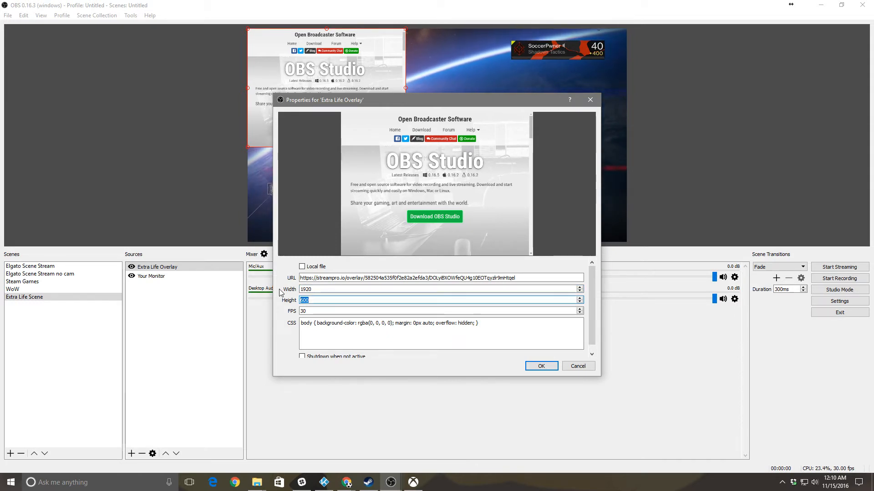
{"action": "type", "text": "1080"}
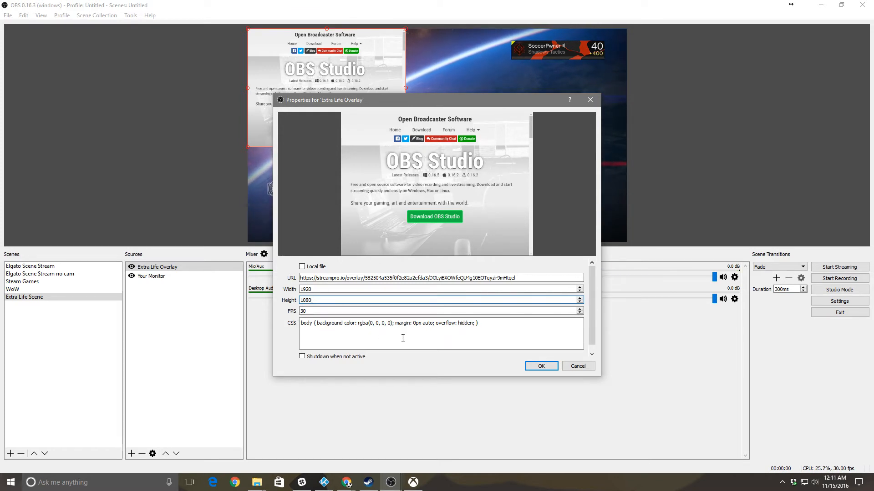
{"action": "left_click", "coordinate": [556, 366]}
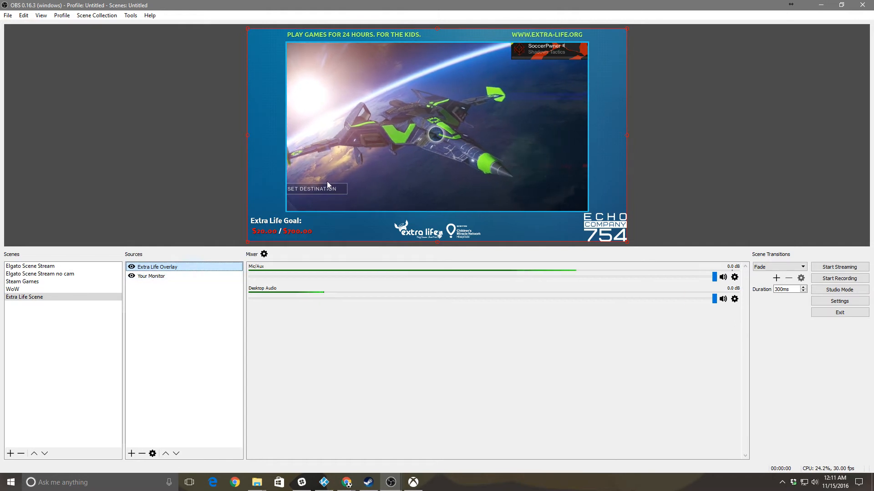
Resize Your Monitor by its corner and edge handles to sit inside the overlay's game frame
{"action": "left_click", "coordinate": [151, 276]}
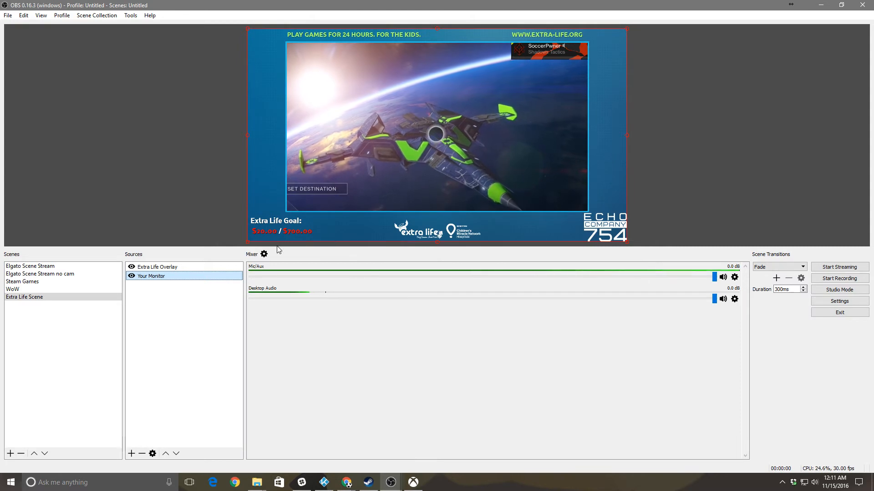
{"action": "left_click_drag", "start_coordinate": [248, 244], "coordinate": [287, 208]}
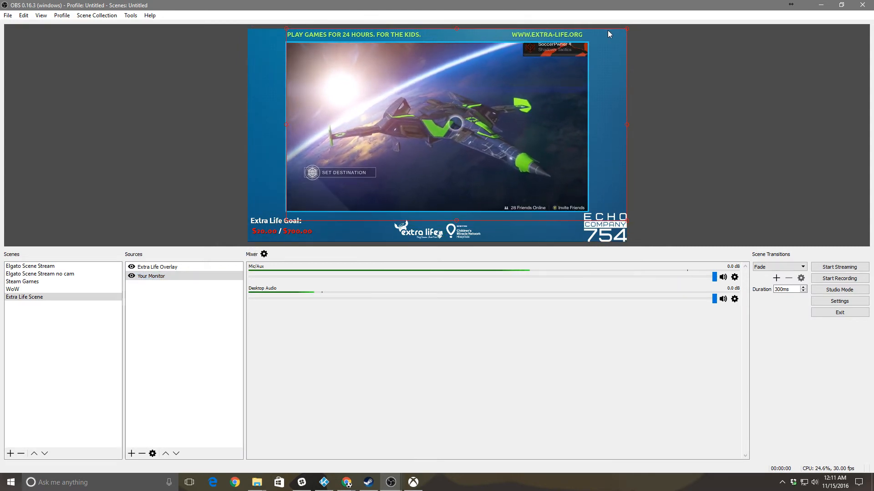
{"action": "left_click_drag", "start_coordinate": [626, 29], "coordinate": [600, 42]}
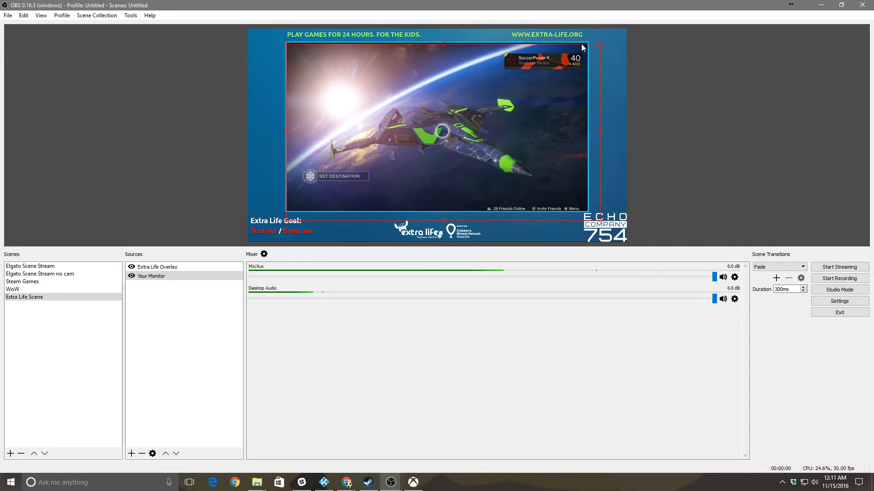
{"action": "left_click_drag", "start_coordinate": [599, 133], "coordinate": [571, 138]}
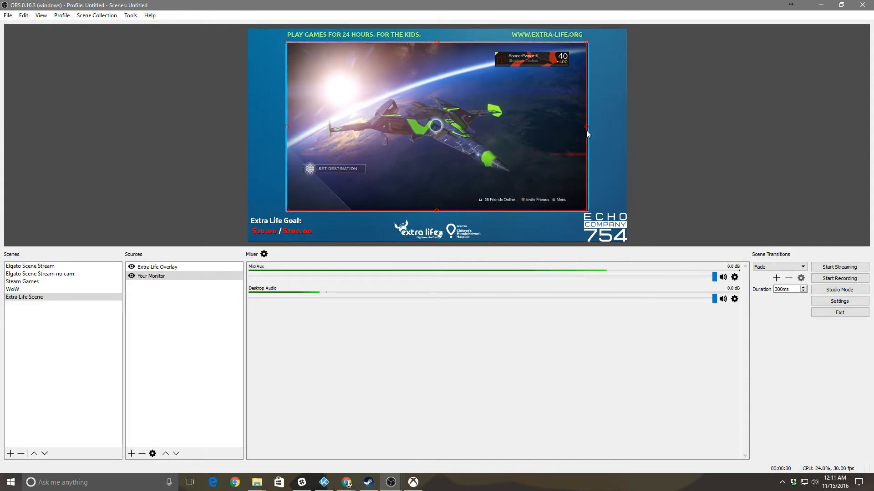
{"action": "left_click", "coordinate": [587, 129]}
{"action": "left_click", "coordinate": [588, 132]}
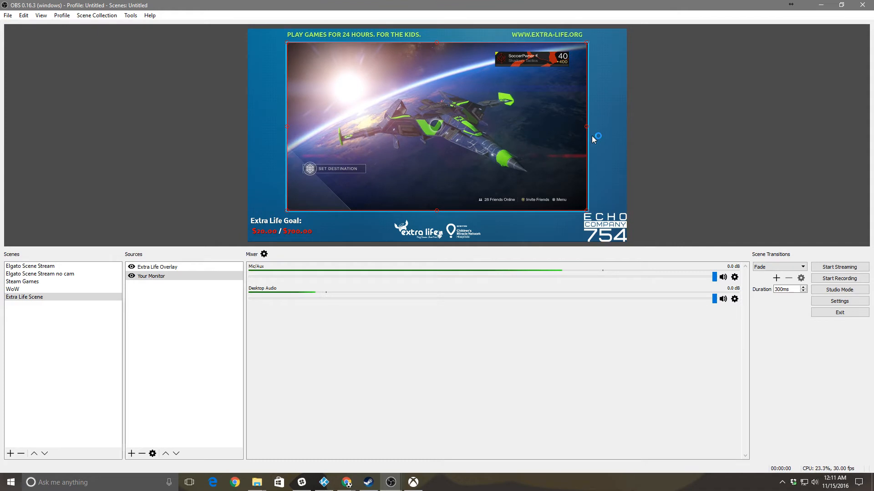
{"action": "left_click_drag", "start_coordinate": [587, 126], "coordinate": [588, 126]}
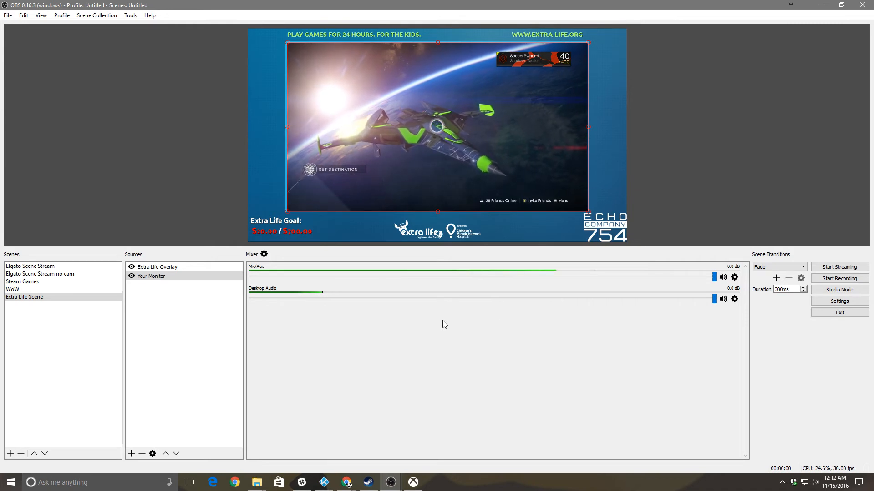
Switch to the game on the captured monitor so Destiny gameplay fills the overlay frame
{"action": "left_click", "coordinate": [514, 138]}
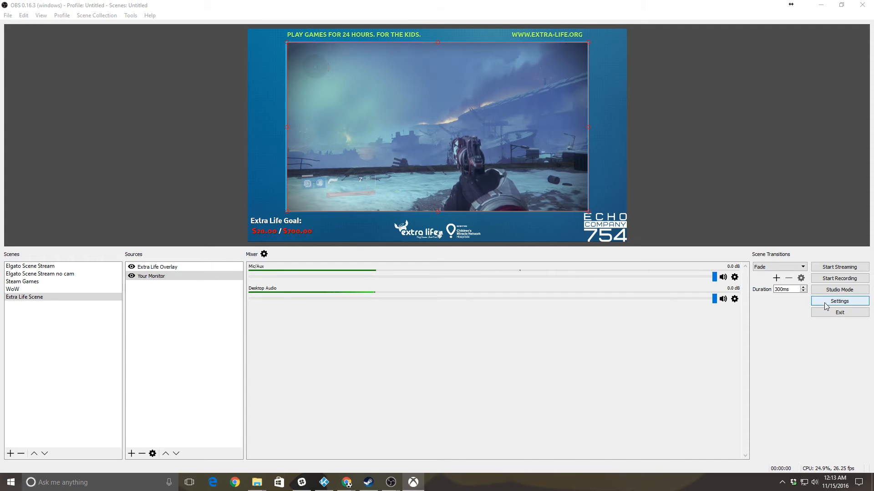
Mute Desktop Audio and view the Stream settings (Twitch, US Central: Dallas, TX)
{"action": "left_click", "coordinate": [722, 299]}
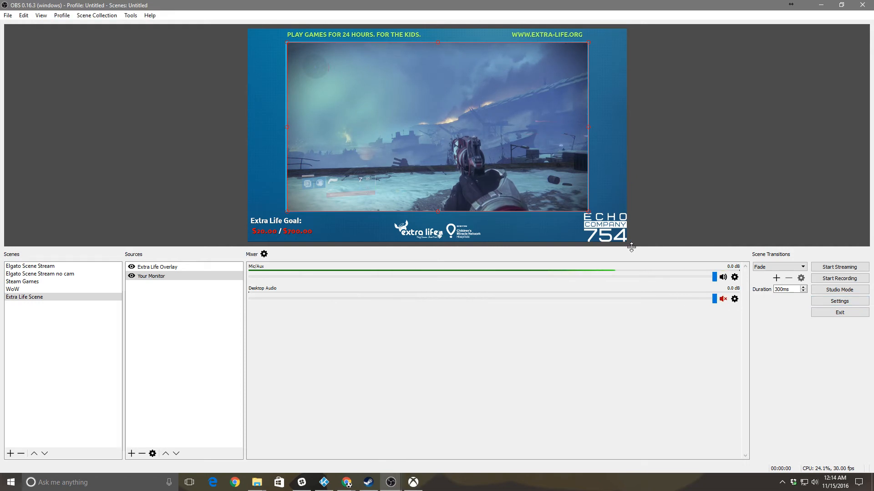
{"action": "left_click", "coordinate": [833, 303]}
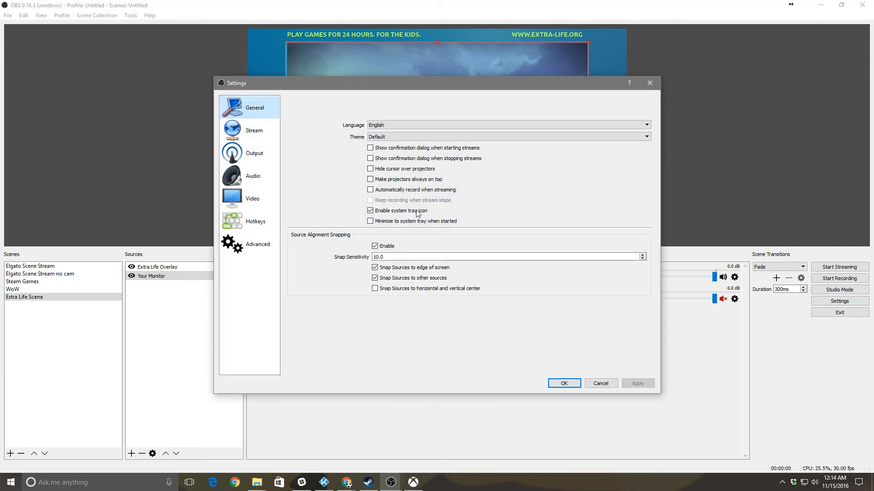
{"action": "left_click", "coordinate": [261, 133]}
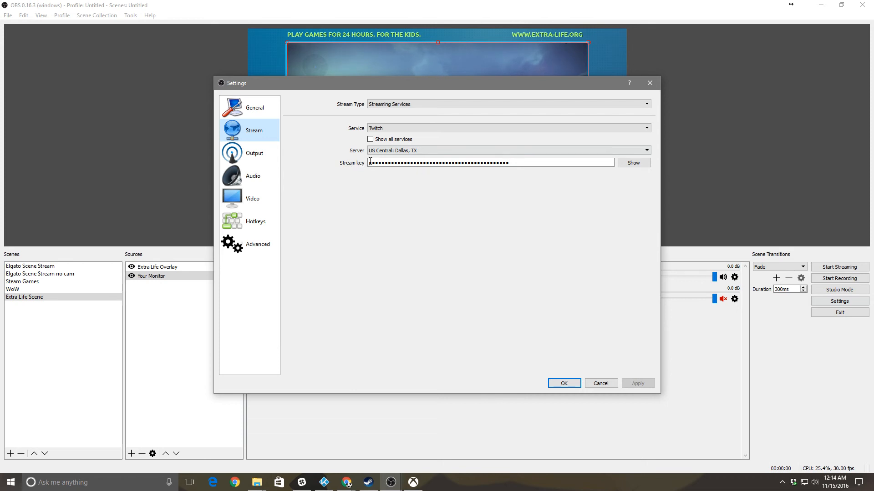
Select the entire stream key in the Twitch stream settings and switch to the Twitch dashboard
{"action": "left_click_drag", "start_coordinate": [377, 163], "coordinate": [315, 171]}
{"action": "left_click_drag", "start_coordinate": [512, 164], "coordinate": [337, 159]}
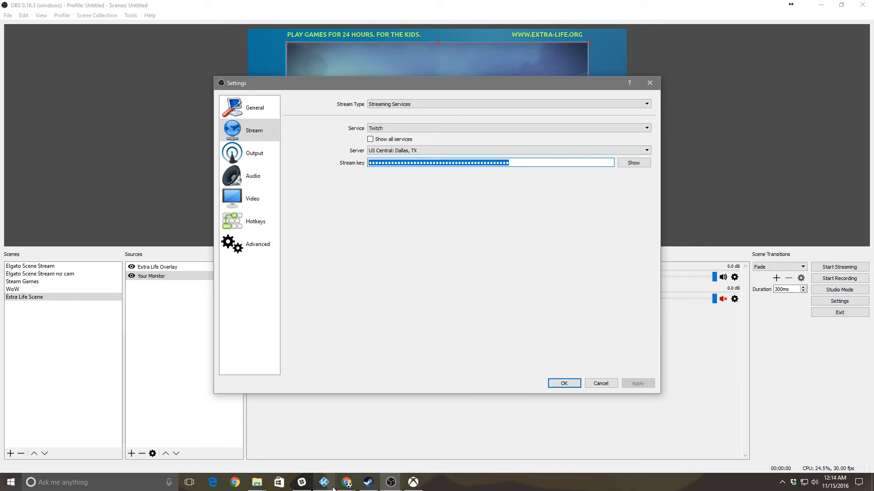
{"action": "left_click", "coordinate": [346, 483]}
{"action": "left_click", "coordinate": [452, 440]}
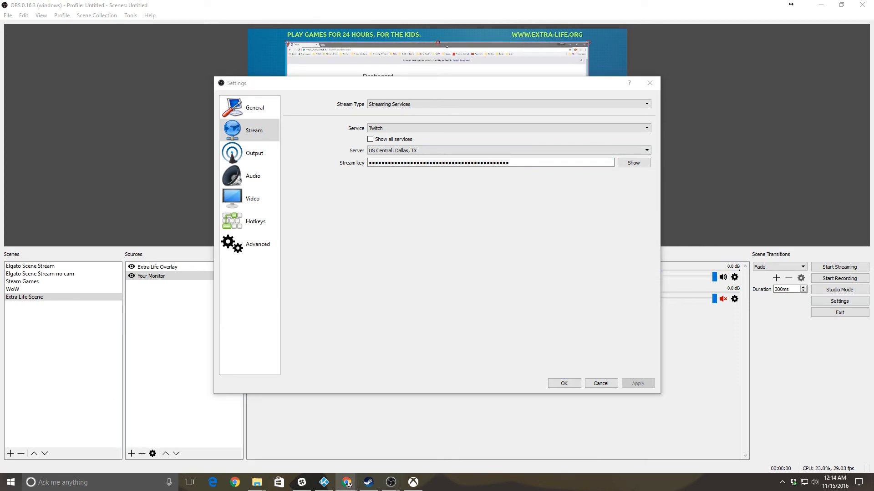
Keep the Twitch dashboard maximized on the other monitor and return to OBS's Stream settings
{"action": "left_click_drag", "start_coordinate": [0, 177], "coordinate": [364, 92]}
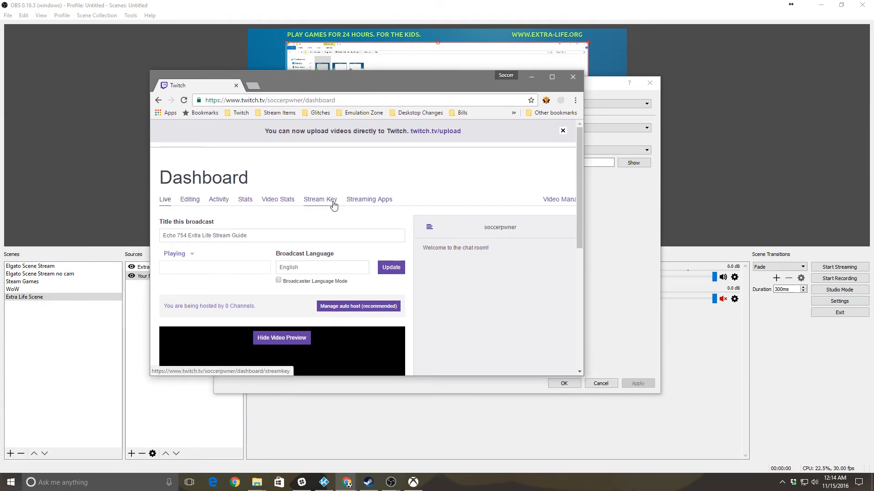
{"action": "left_click_drag", "start_coordinate": [353, 83], "coordinate": [0, 178]}
{"action": "left_click", "coordinate": [518, 53]}
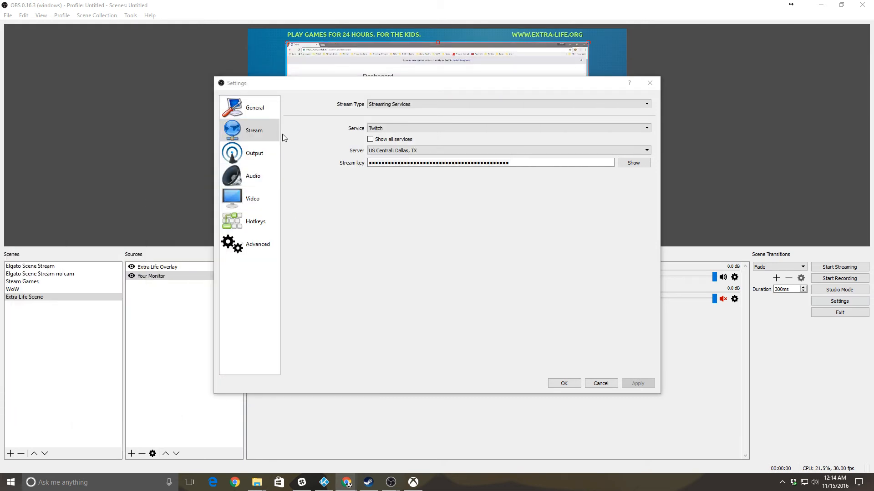
{"action": "key", "text": "alt+Tab"}
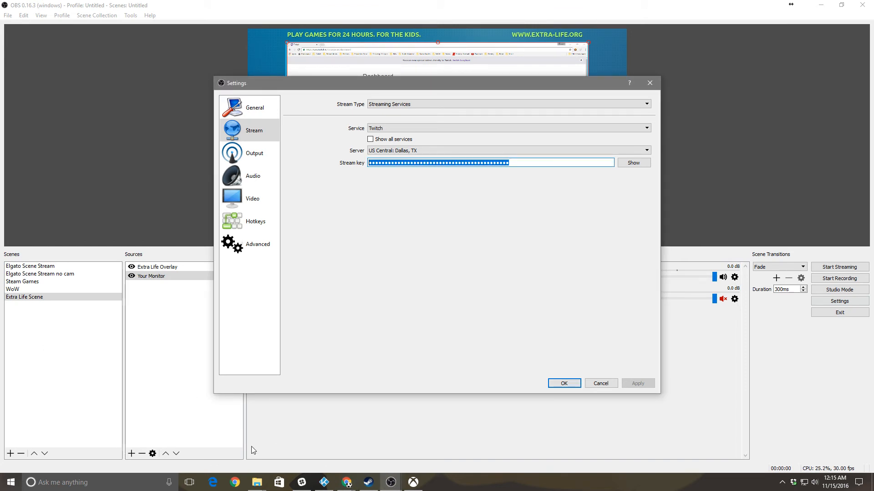
{"action": "left_click", "coordinate": [413, 483]}
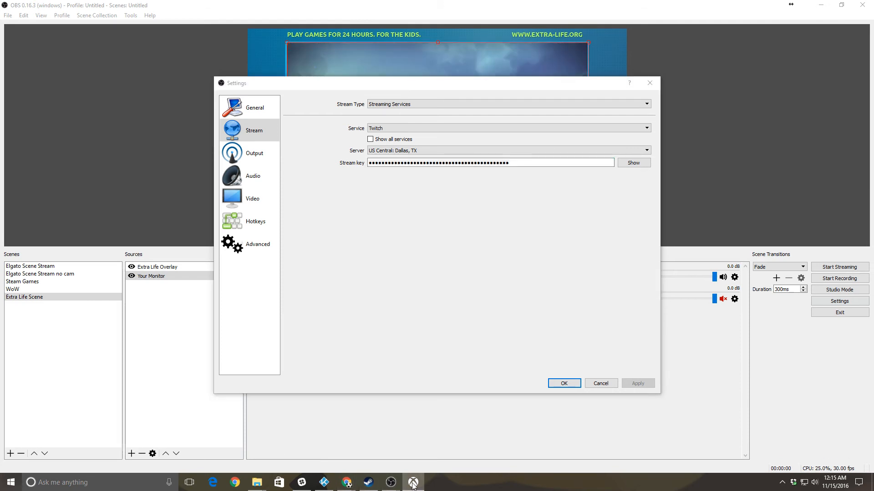
{"action": "left_click", "coordinate": [386, 278]}
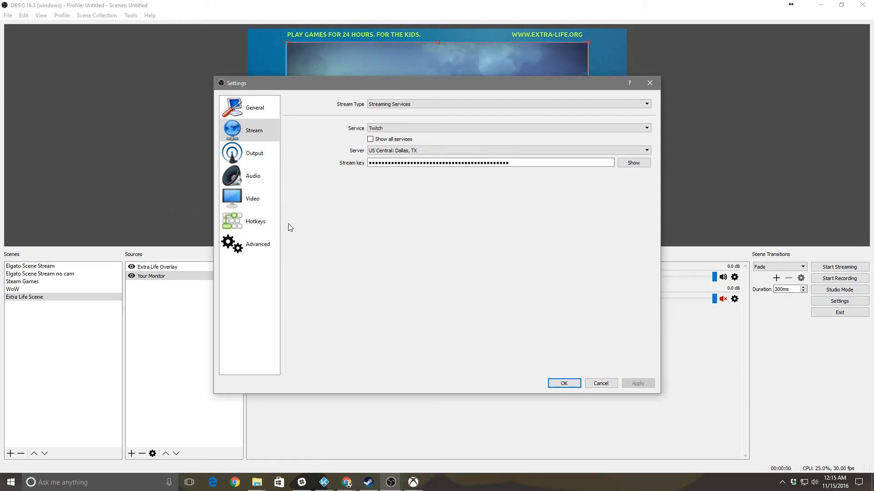
Use Advanced output with x264 CBR streaming at bitrate 2000, checking the Audio and Recording tabs
{"action": "left_click", "coordinate": [246, 160]}
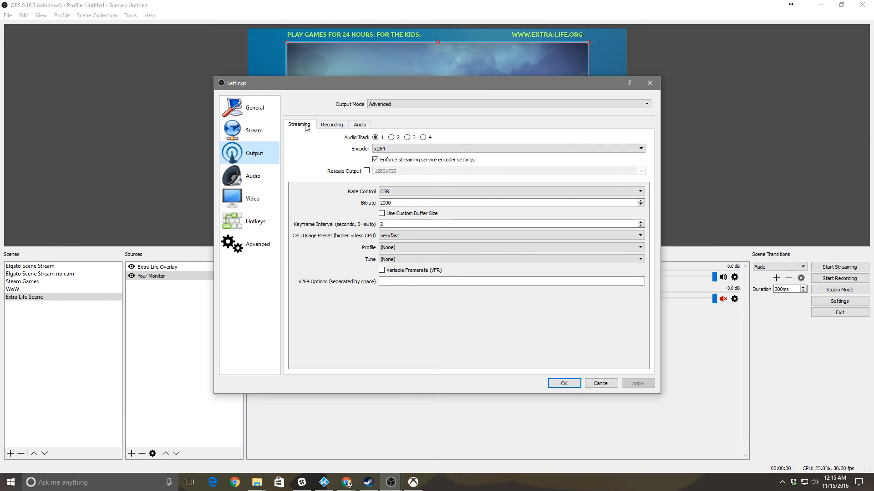
{"action": "left_click", "coordinate": [395, 203]}
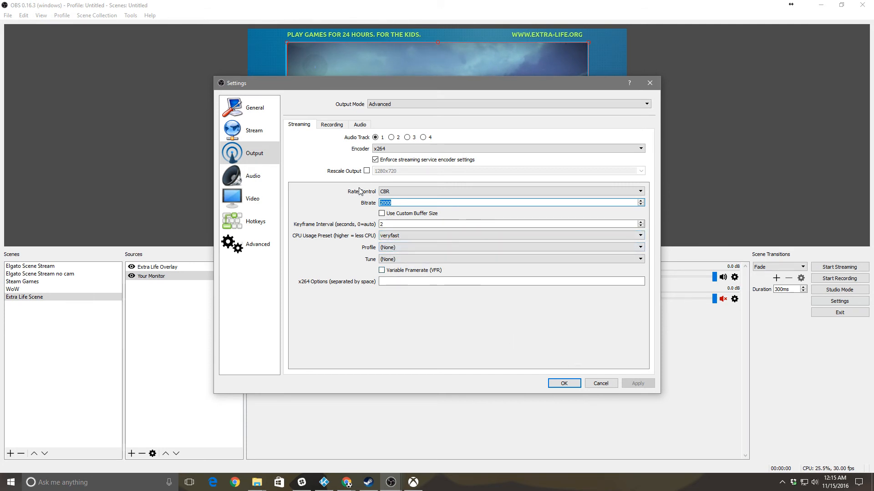
{"action": "left_click", "coordinate": [360, 125]}
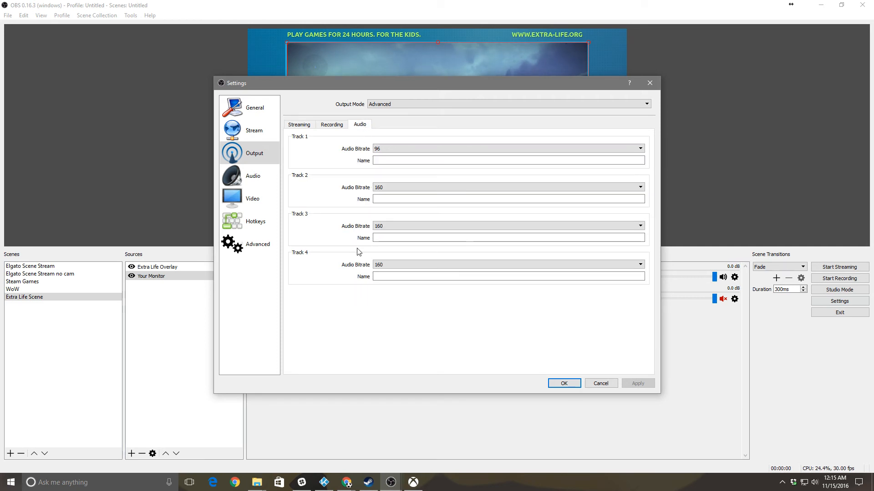
{"action": "left_click", "coordinate": [333, 125]}
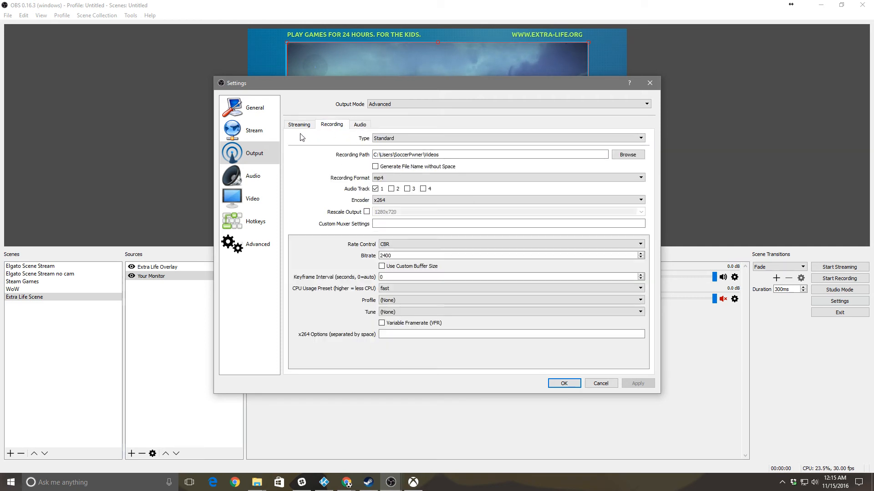
{"action": "left_click", "coordinate": [253, 179]}
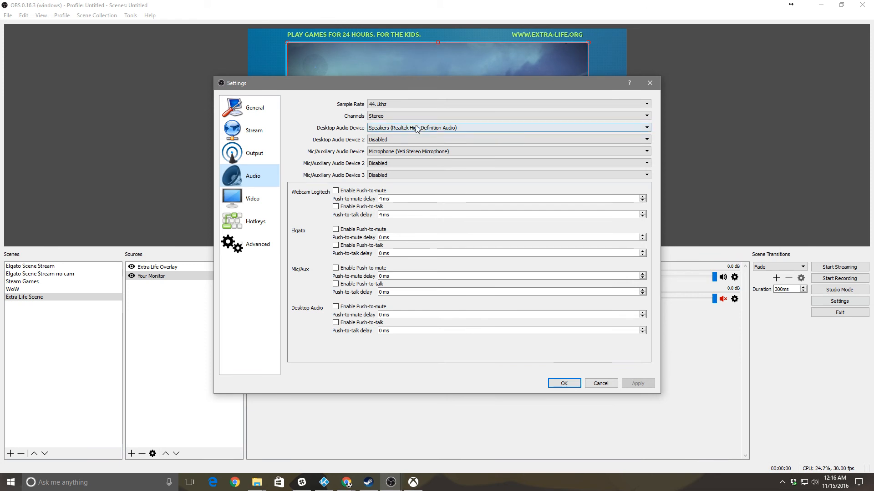
Leave Mic/Auxiliary Audio Device 2 on Disabled so the Yeti microphone is the only mic
{"action": "left_click_drag", "start_coordinate": [396, 86], "coordinate": [355, 53]}
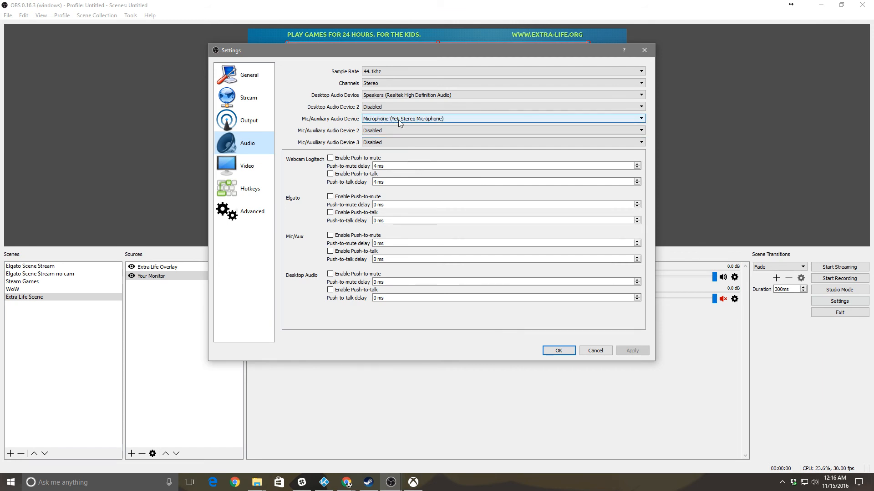
{"action": "left_click", "coordinate": [408, 132]}
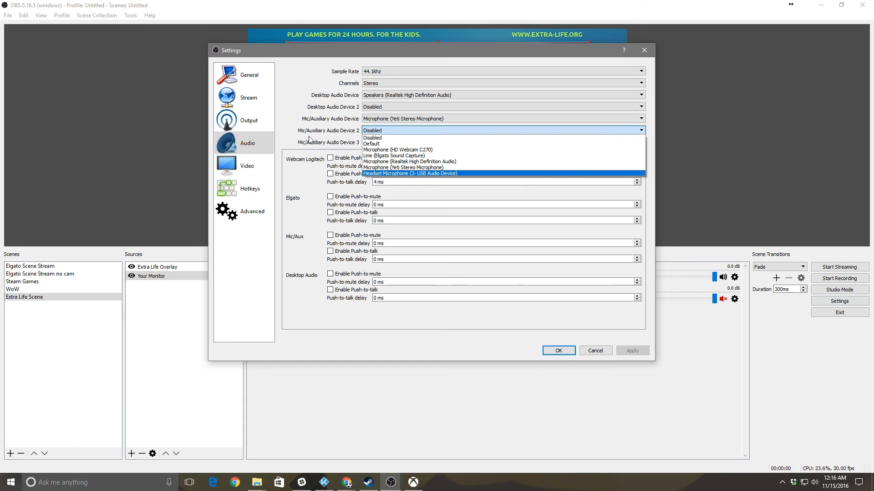
{"action": "left_click", "coordinate": [378, 138]}
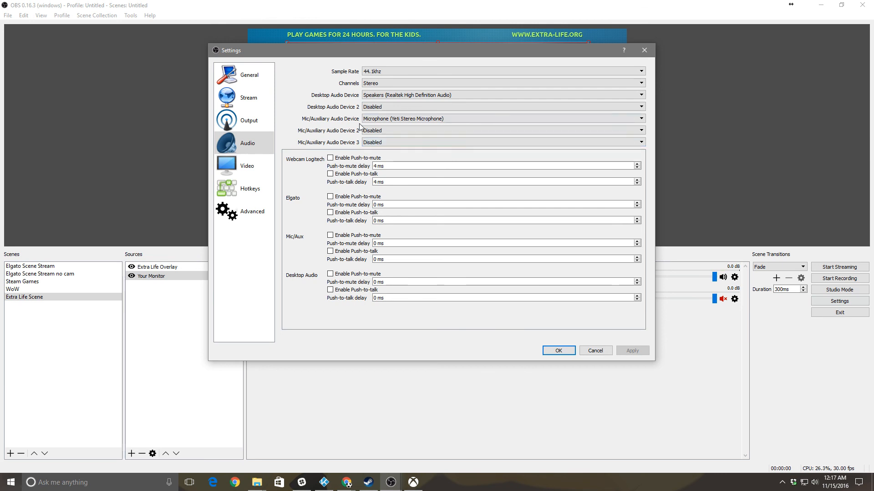
{"action": "left_click", "coordinate": [251, 169]}
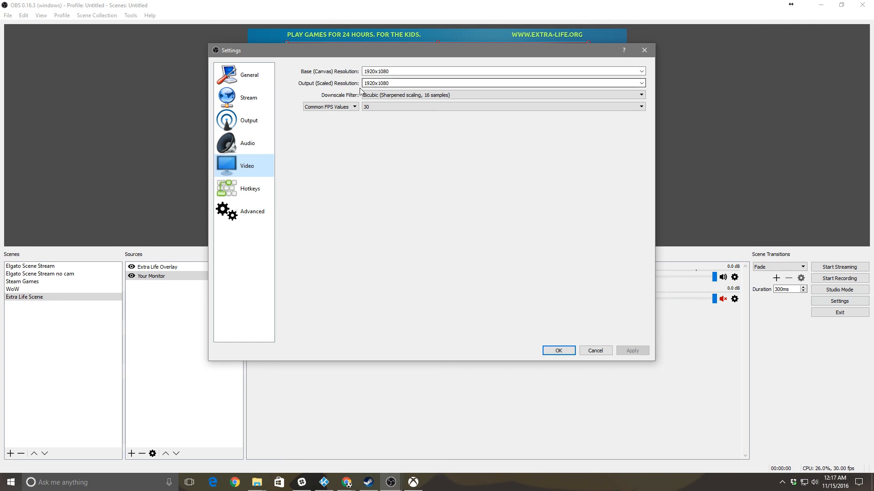
{"action": "left_click", "coordinate": [250, 124]}
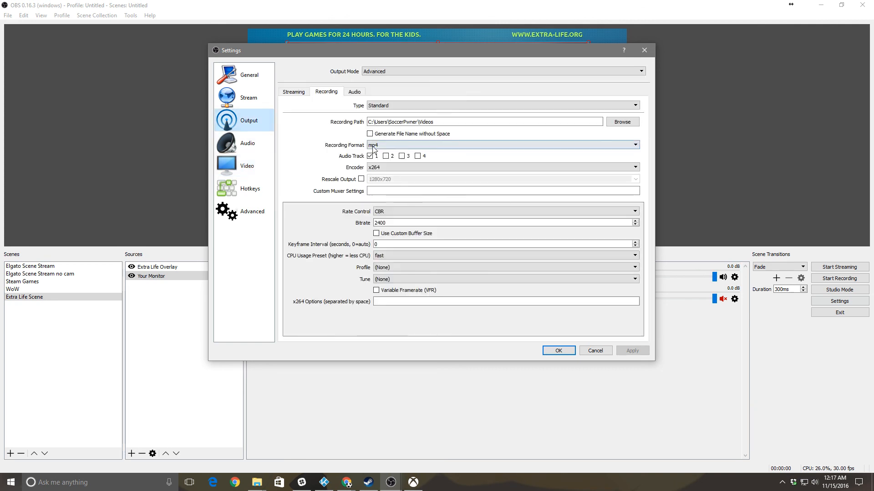
{"action": "left_click", "coordinate": [293, 92]}
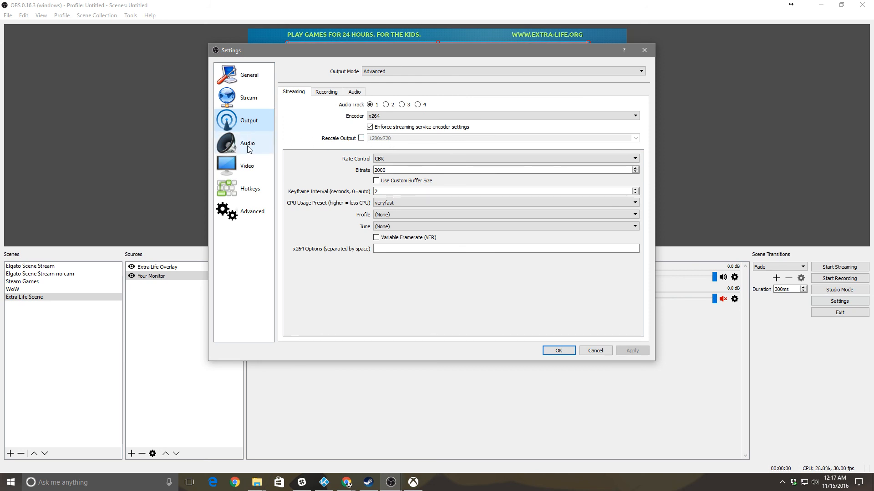
{"action": "left_click", "coordinate": [246, 165]}
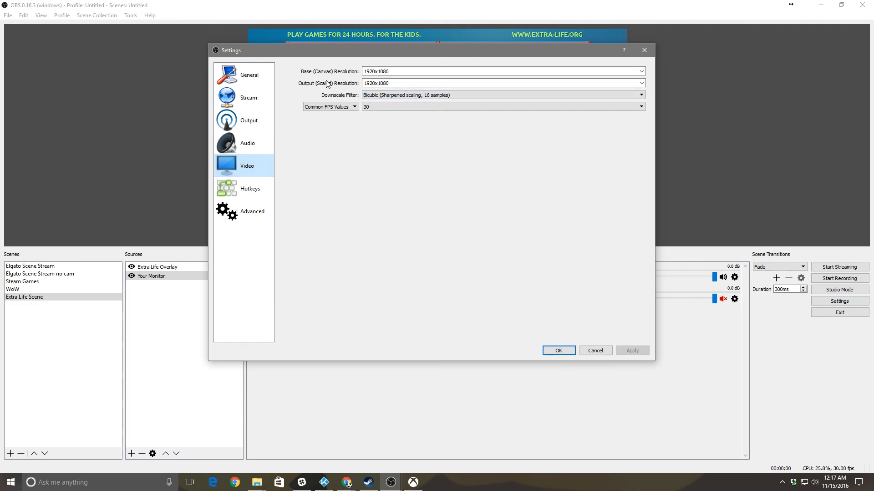
{"action": "left_click", "coordinate": [375, 107]}
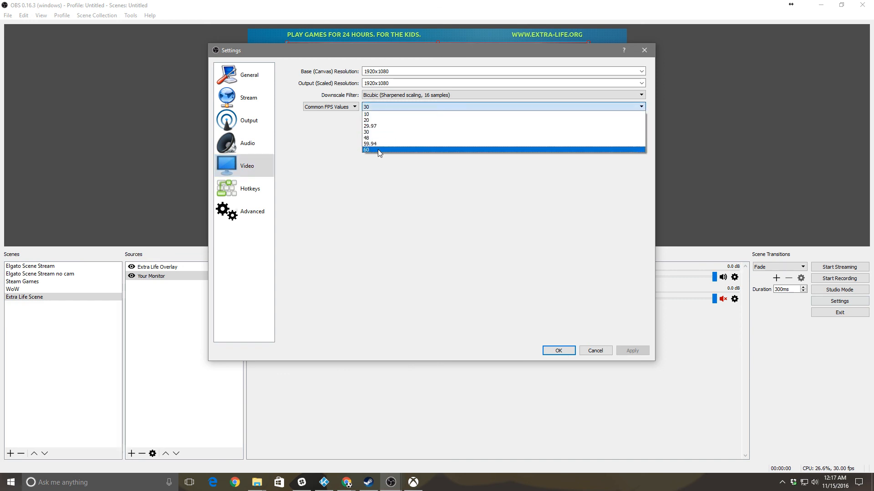
{"action": "left_click", "coordinate": [403, 104]}
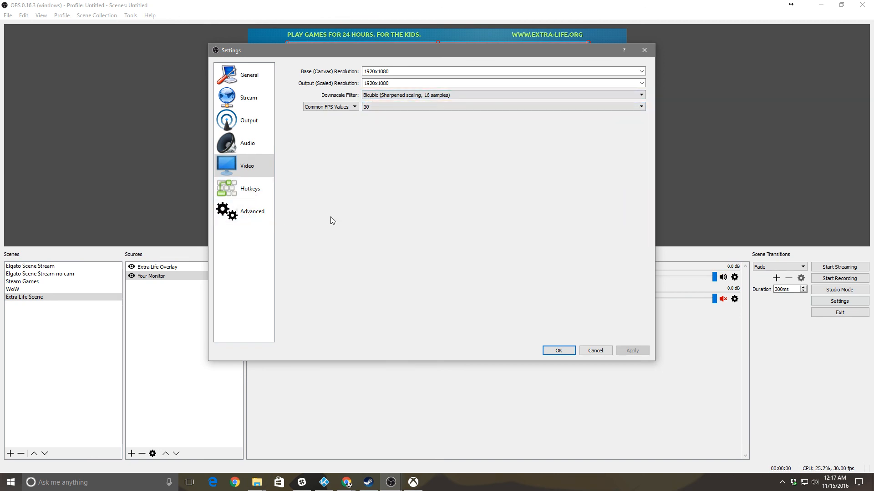
{"action": "left_click", "coordinate": [251, 195]}
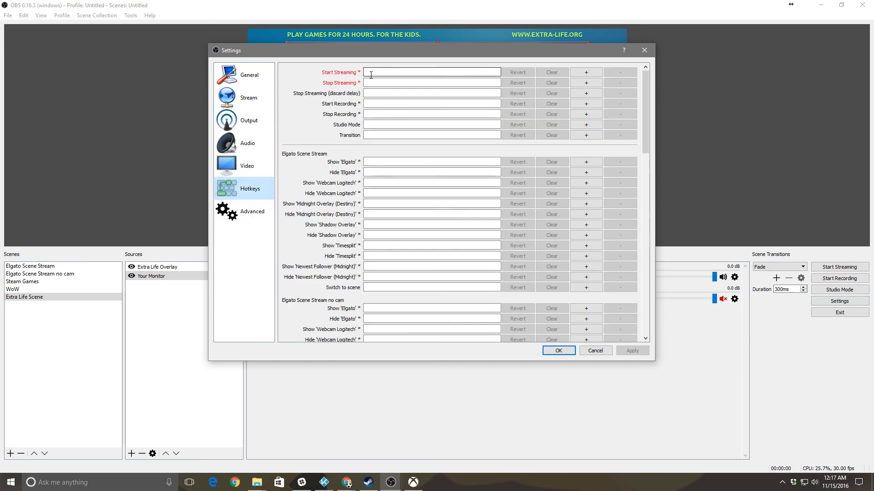
Review the Advanced settings: Normal priority, Direct3D 11, stream delay off, auto-reconnect on
{"action": "left_click", "coordinate": [246, 214]}
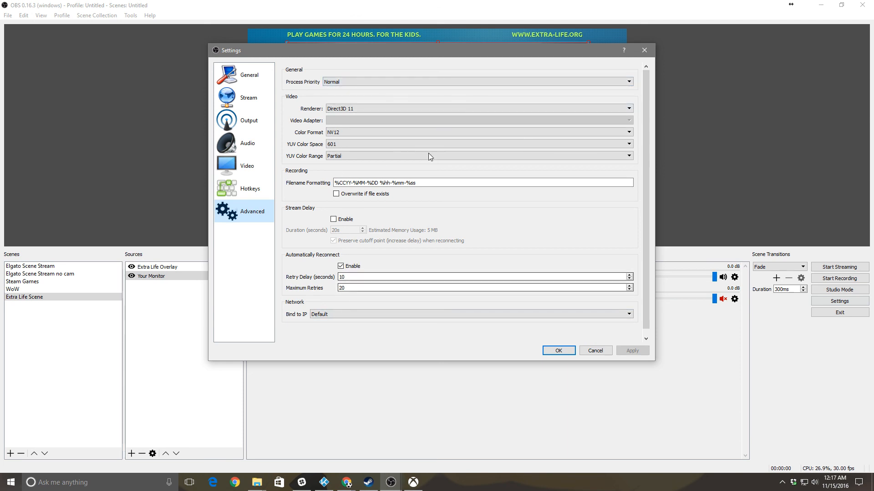
{"action": "scroll", "coordinate": [515, 327], "scroll_direction": "down", "scroll_amount": 1}
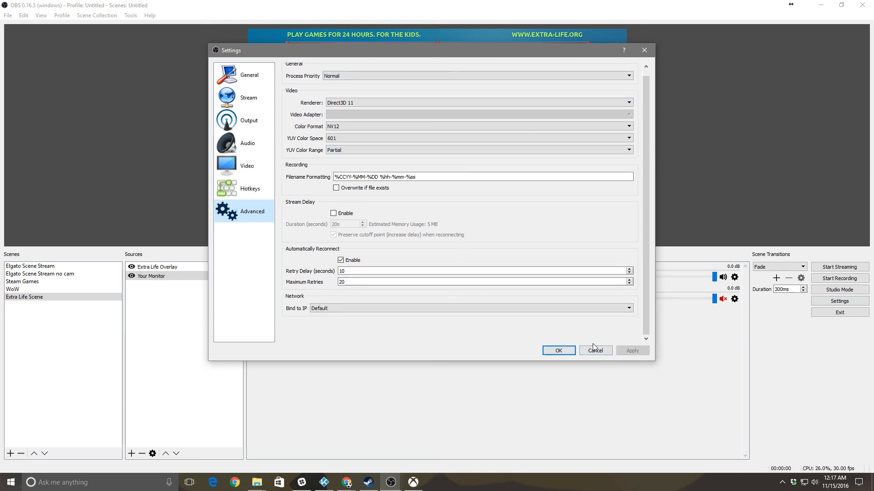
Confirm the settings with OK and return to the Xbox app showing Destiny gameplay
{"action": "left_click", "coordinate": [554, 352]}
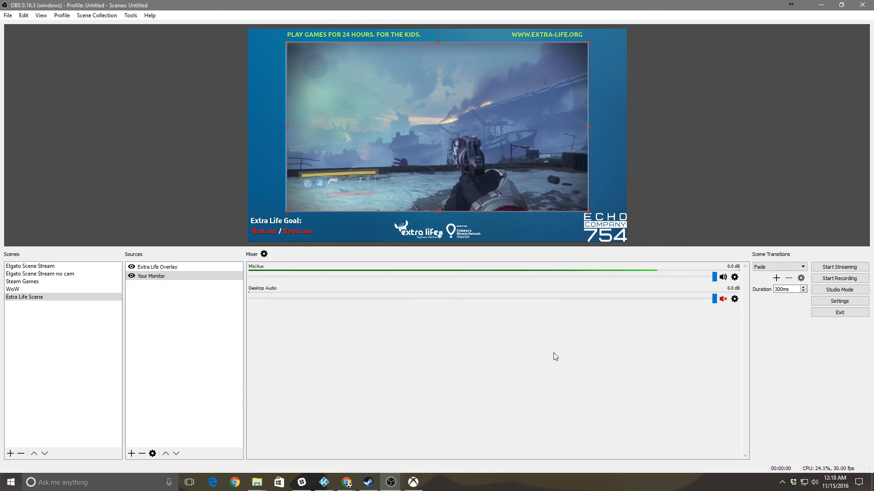
{"action": "left_click", "coordinate": [532, 141]}
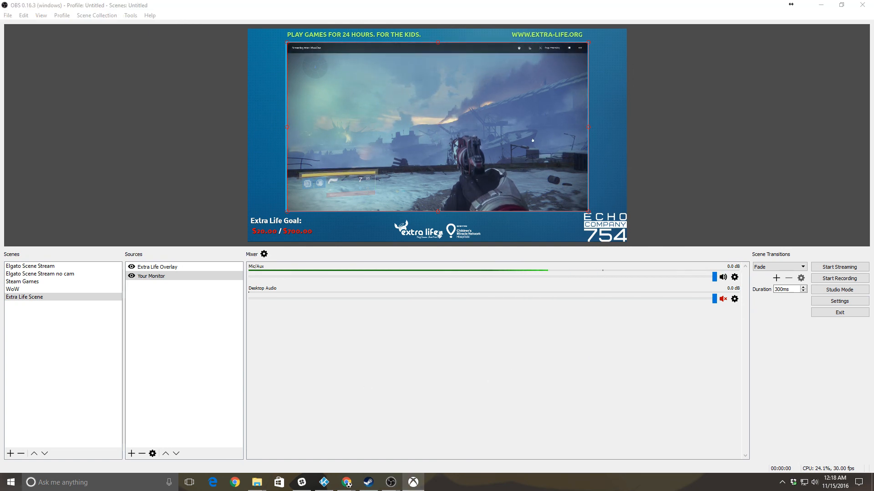